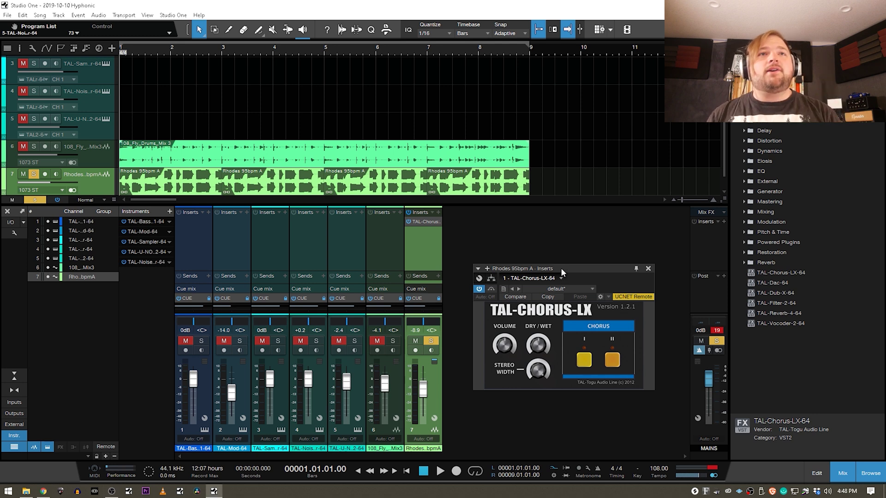
Nudge the TAL-Chorus-LX plugin window slightly to the right.
left_click_drag(560, 268, 575, 269)
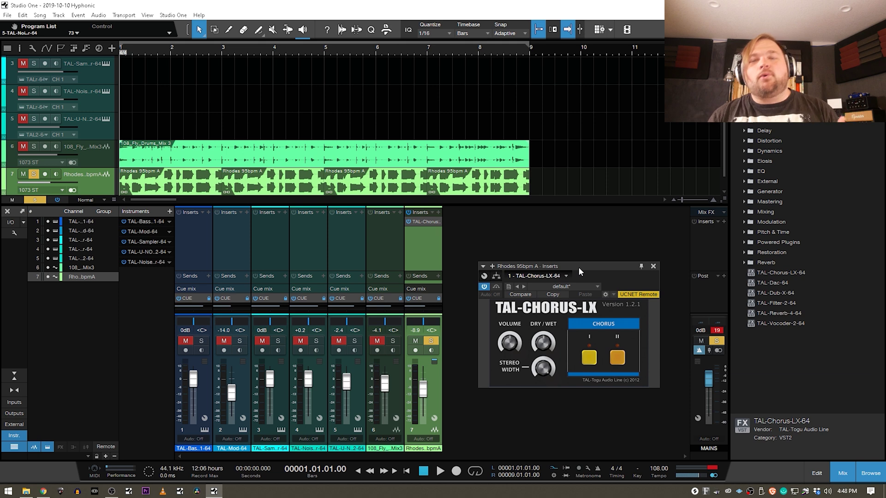
left_click_drag(571, 265, 560, 265)
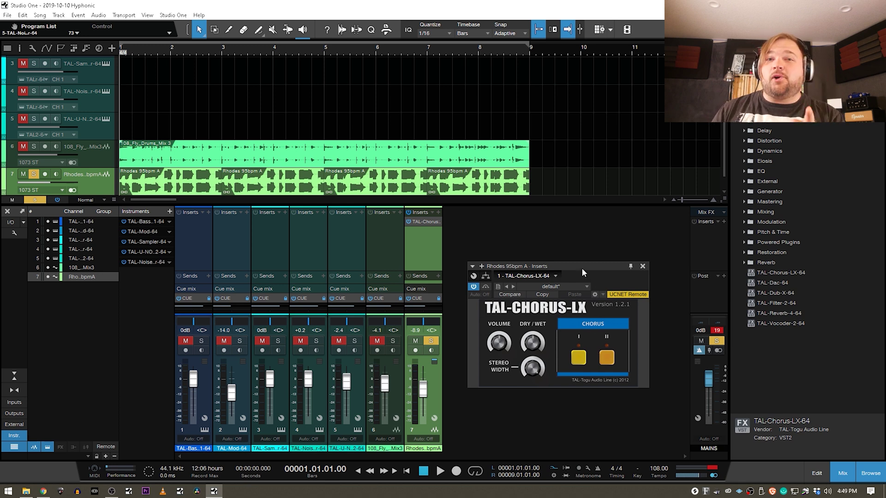
left_click_drag(581, 268, 580, 264)
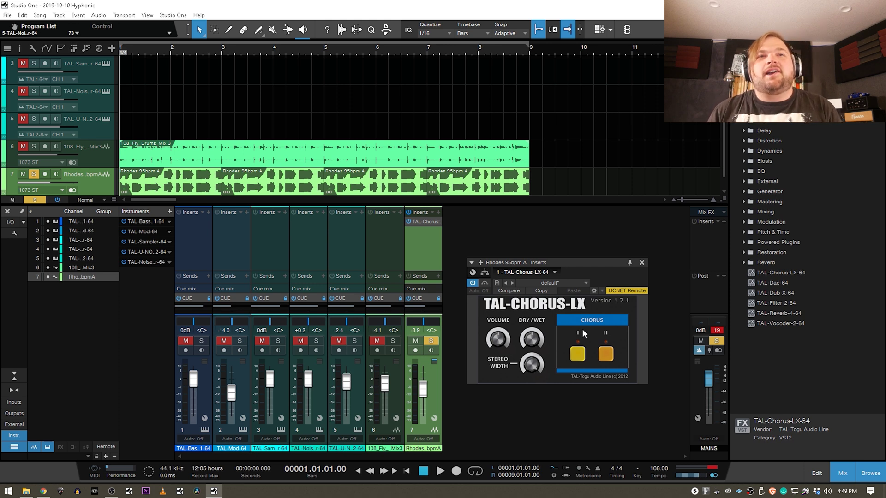
left_click(578, 353)
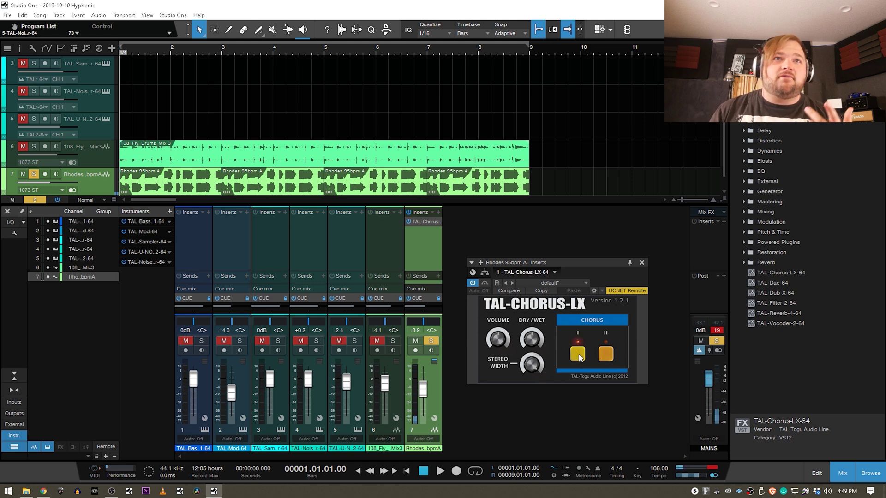
left_click(606, 354)
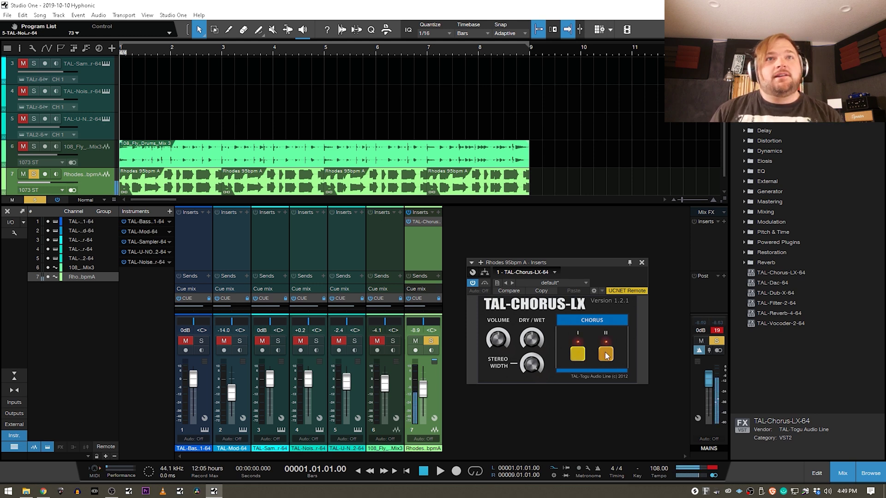
left_click(578, 355)
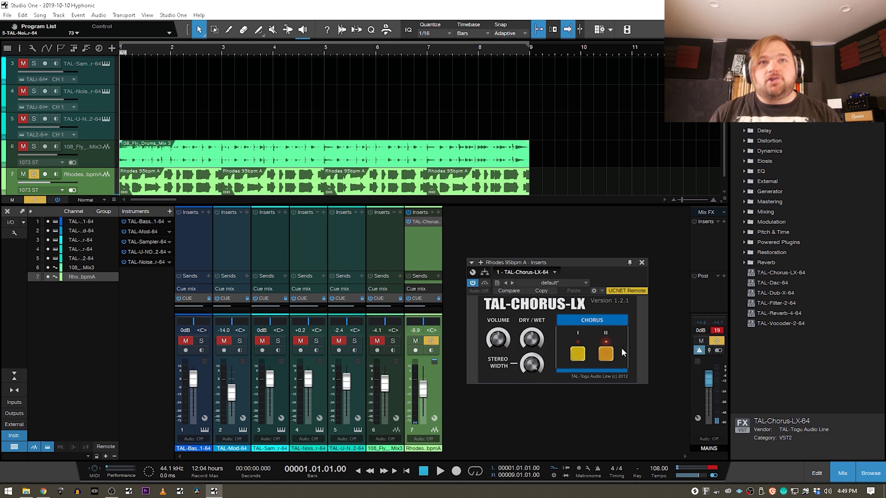
left_click(577, 354)
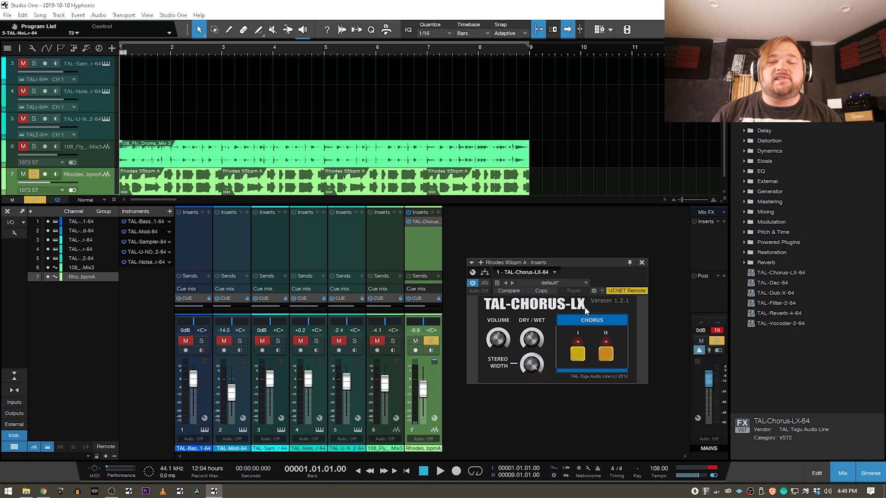
left_click(579, 358)
left_click(605, 356)
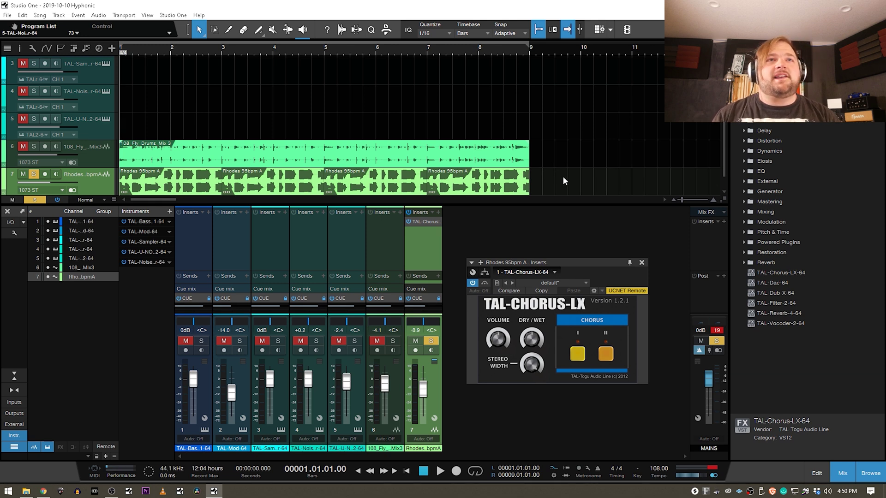
key("space")
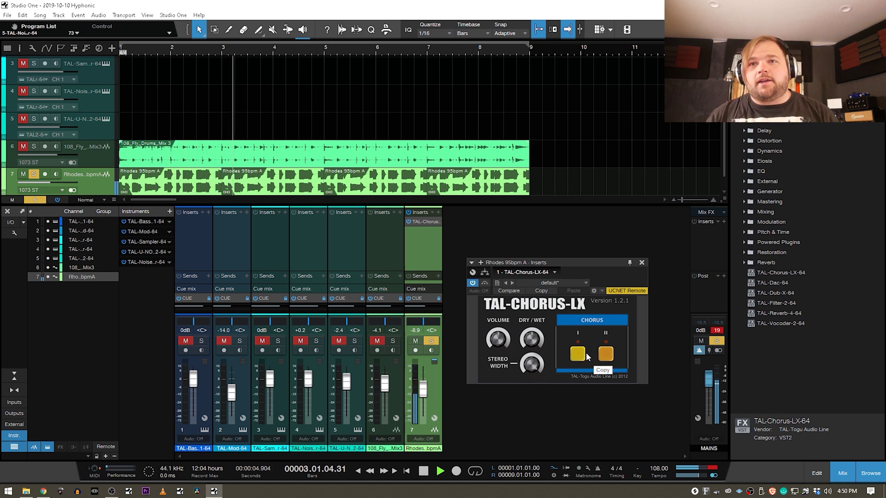
Return to bar 1 and replay the Rhodes loop through Chorus I.
key("space")
key("Home")
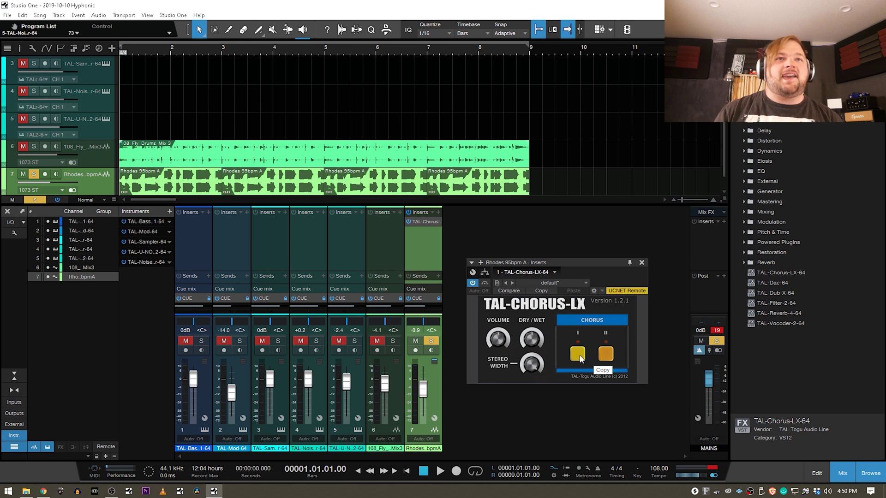
key("space")
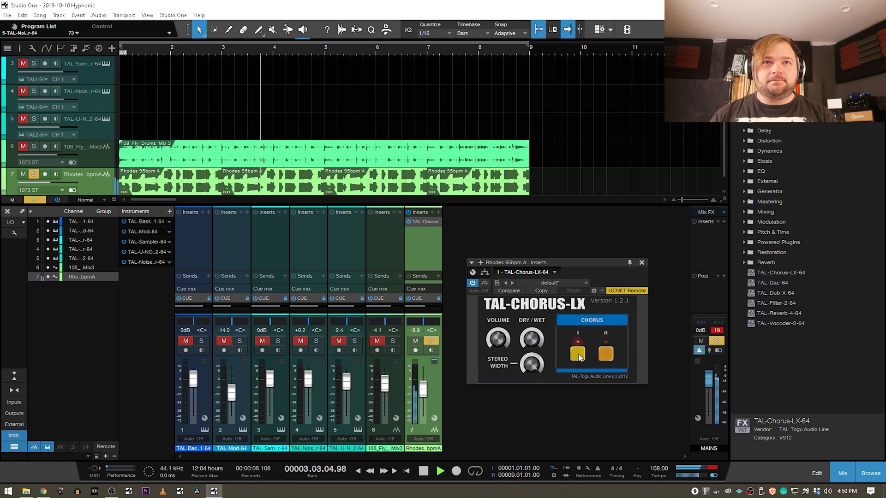
key("space")
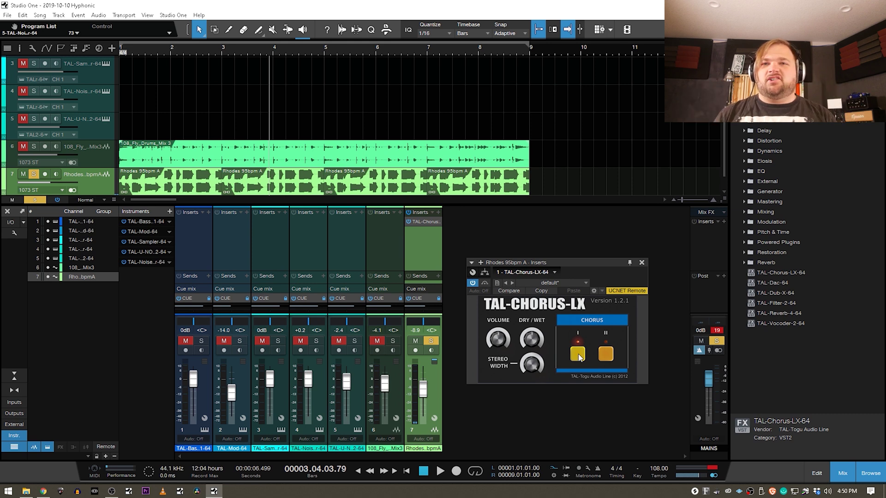
key("comma")
key("space")
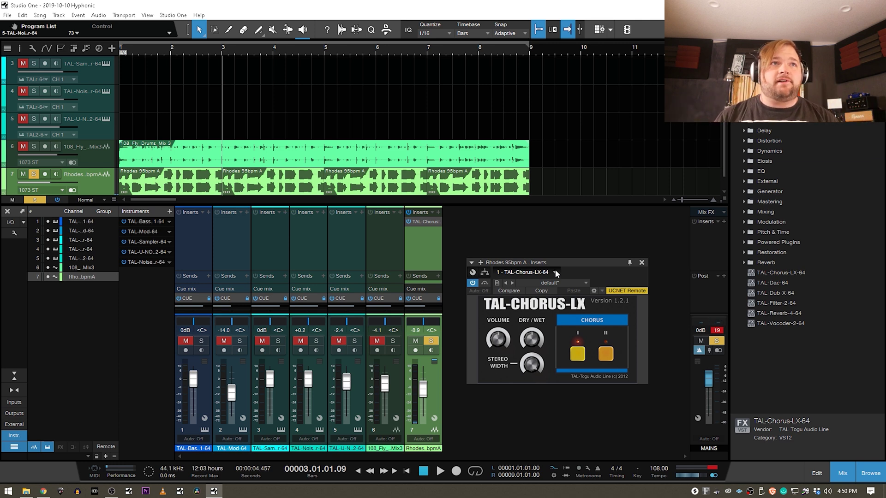
Play two more short passes of the loop, then switch Chorus I off.
key("space")
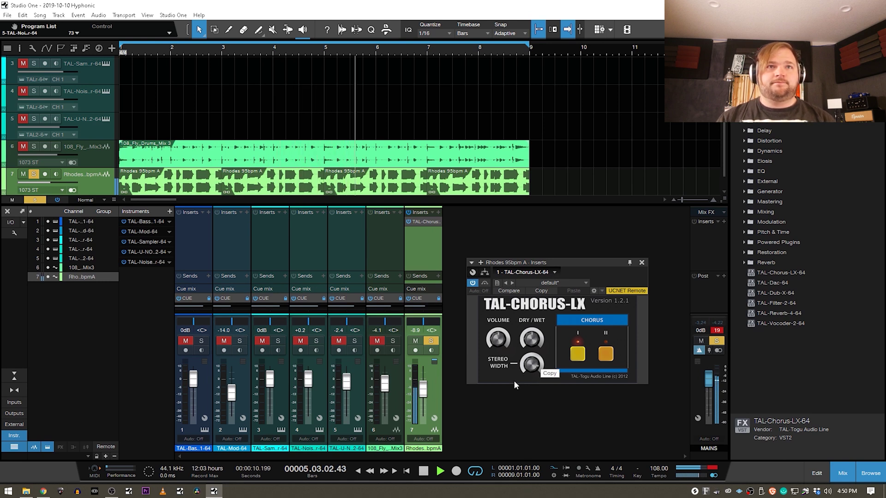
key("space")
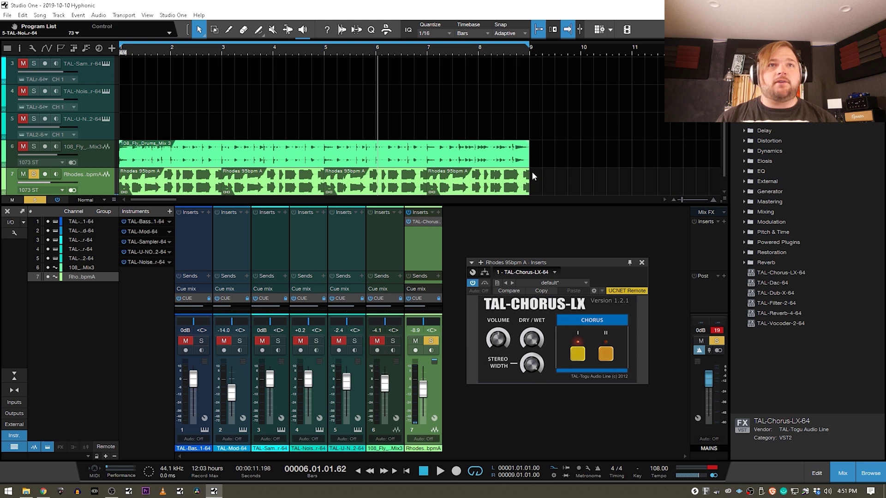
key("space")
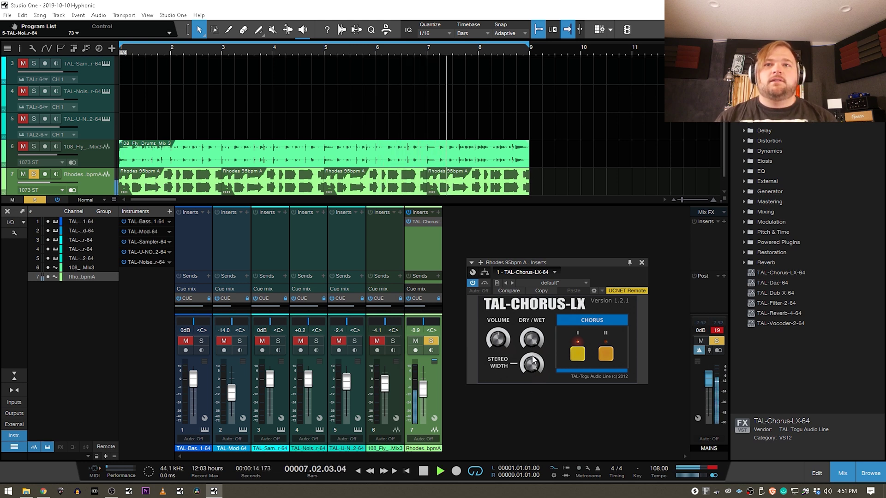
key("space")
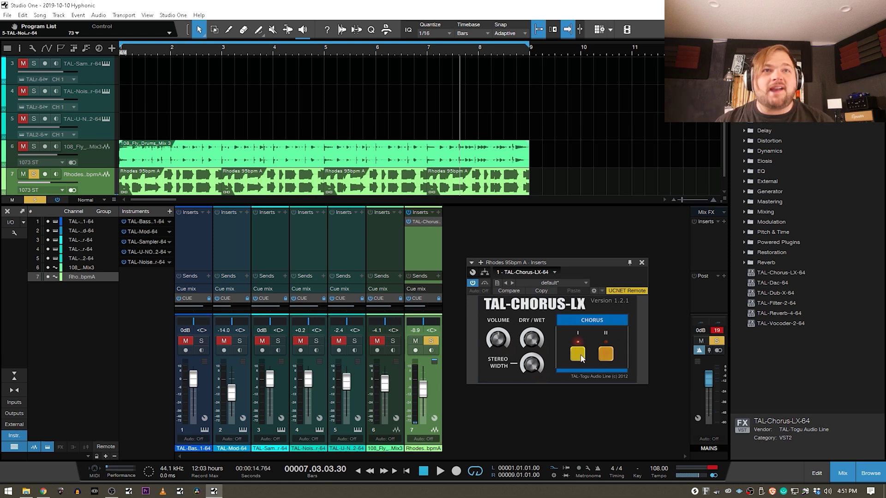
left_click(579, 355)
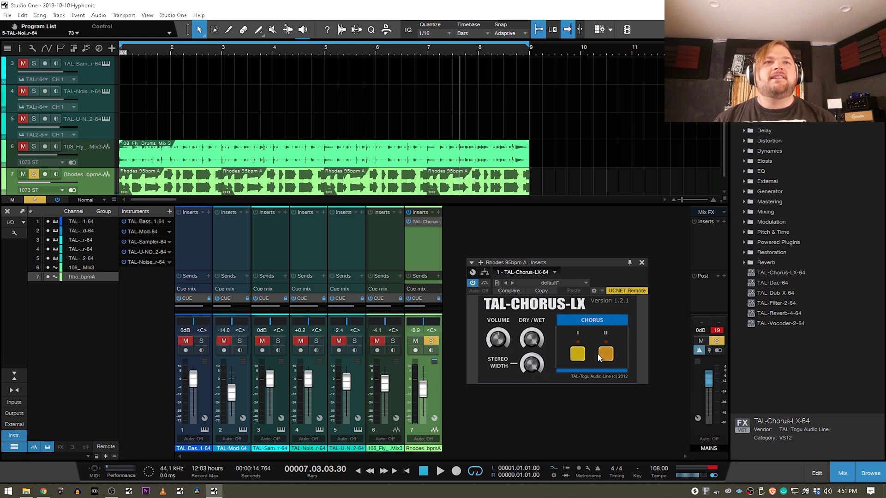
Switch on Chorus II and audition the Rhodes loop from the song start.
left_click(606, 354)
key("Home")
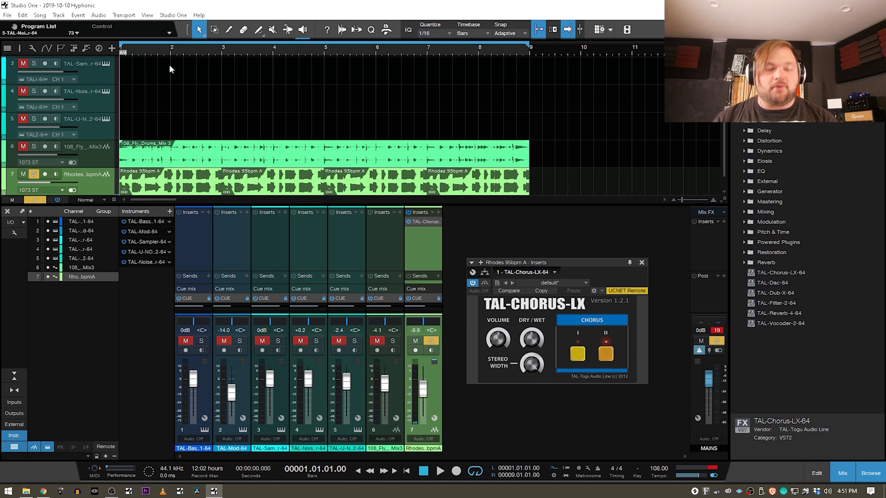
key("space")
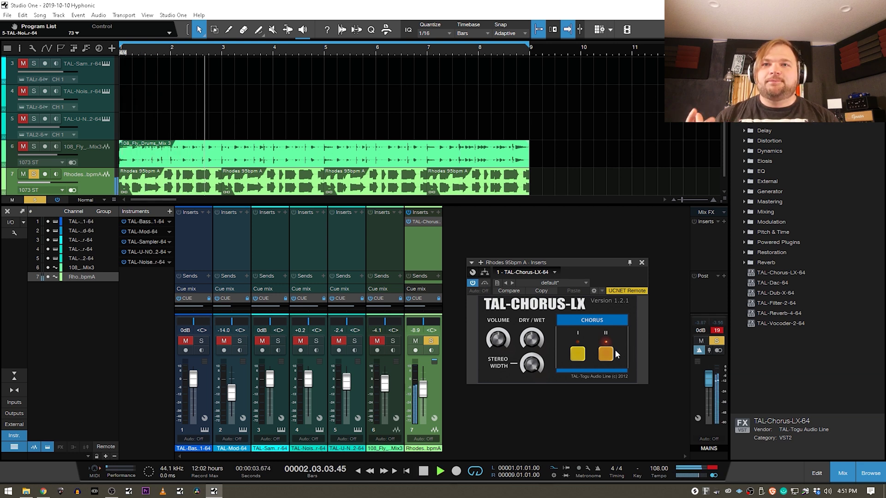
key("space")
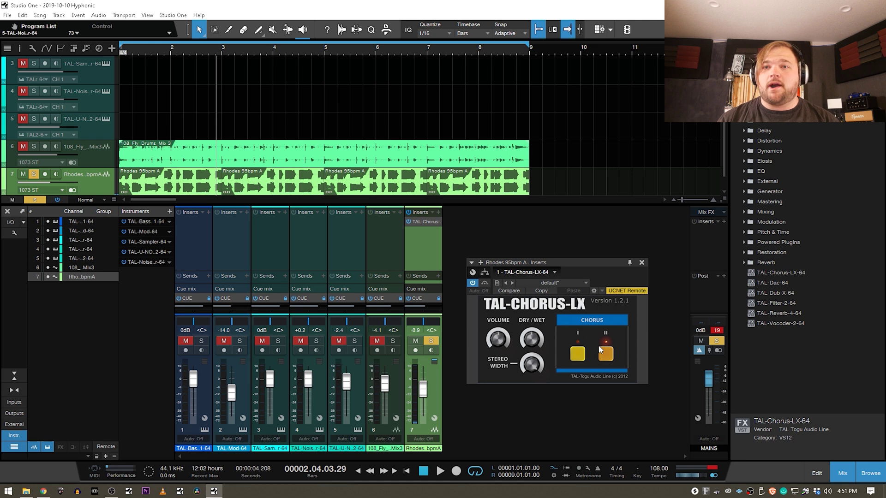
key("space")
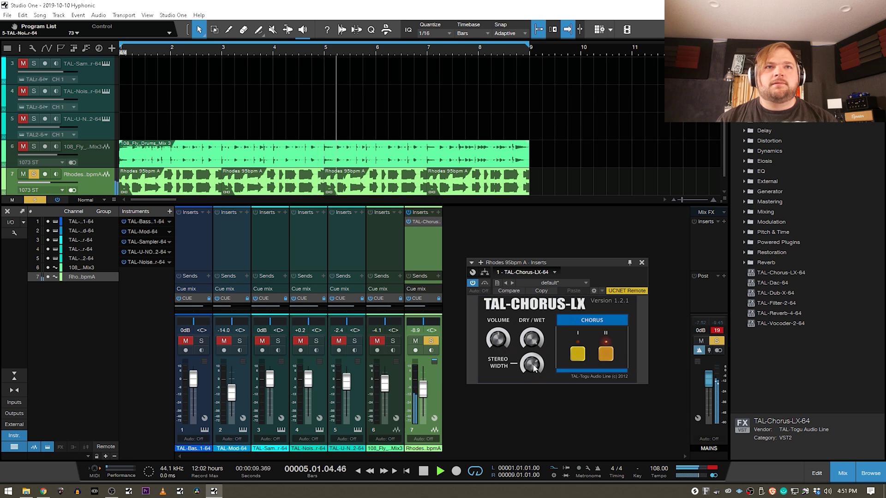
key("space")
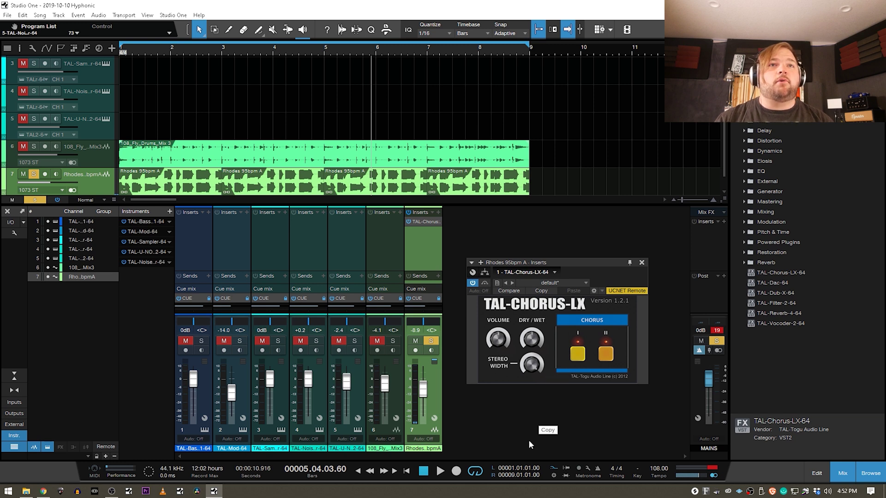
Replay from the song start and bypass the chorus to compare the dry sound.
key("comma")
key("space")
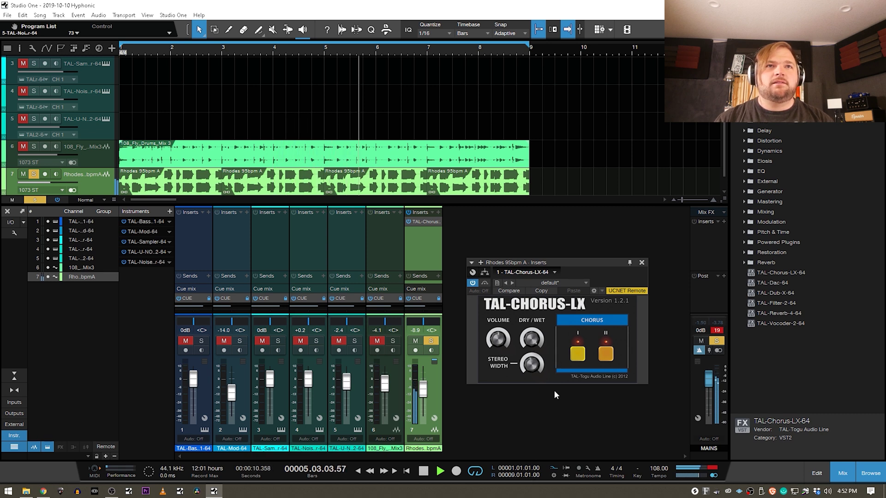
left_click(485, 283)
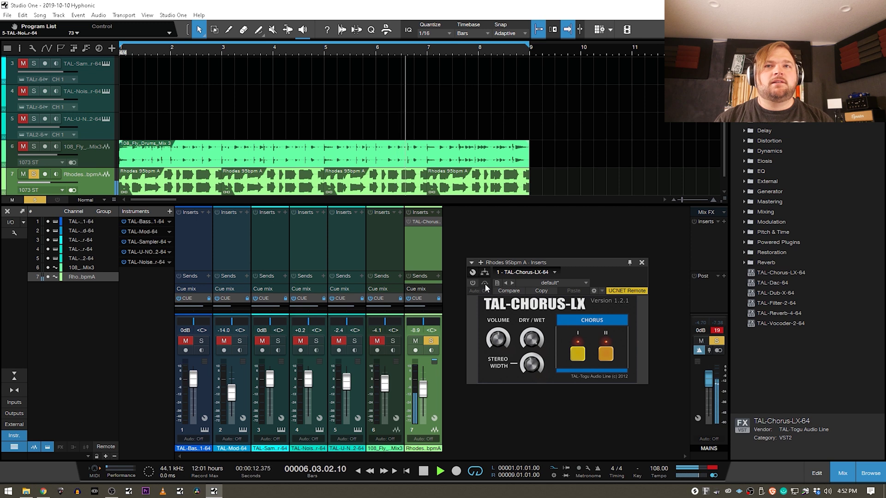
Stop the transport, leaving the playhead at 00007.02.02.80.
key("space")
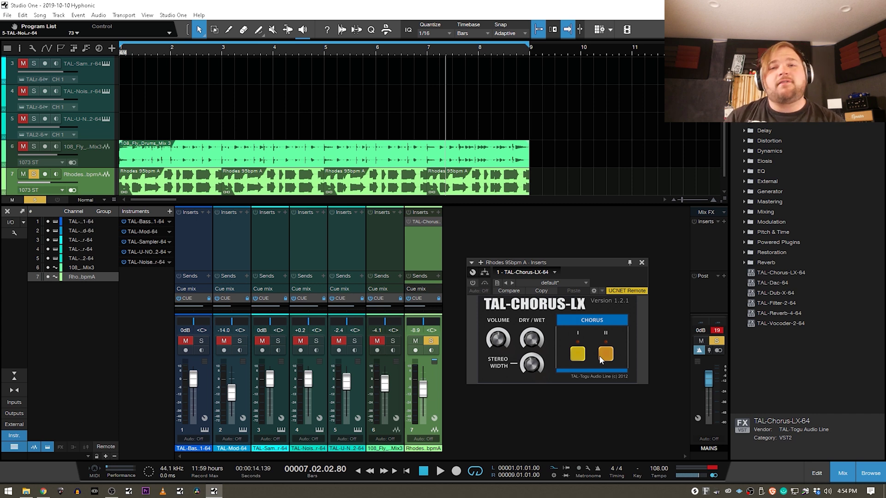
left_click(643, 262)
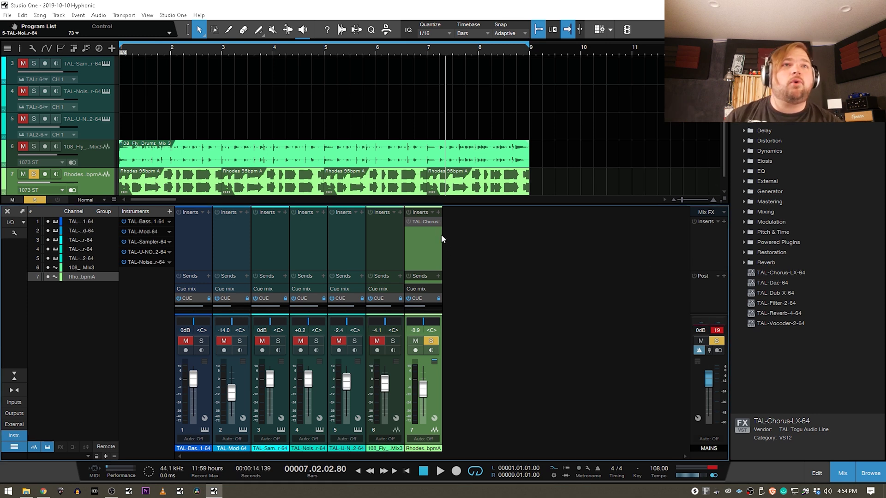
left_click(427, 222)
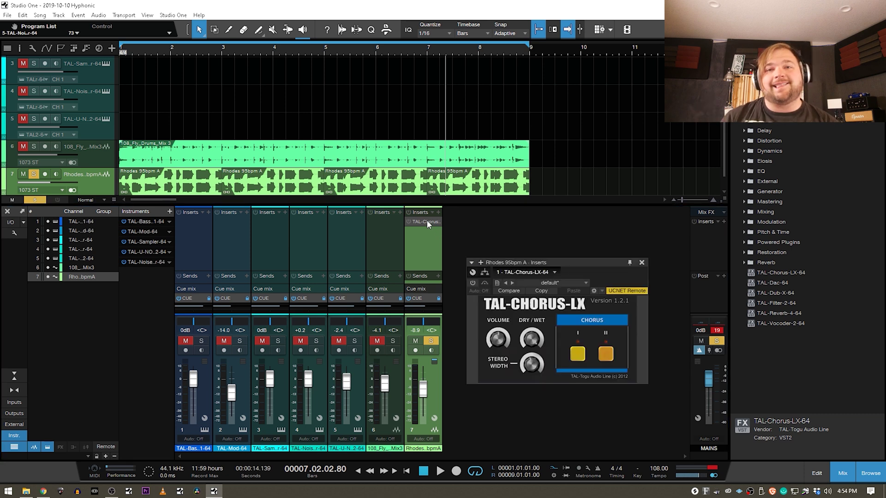